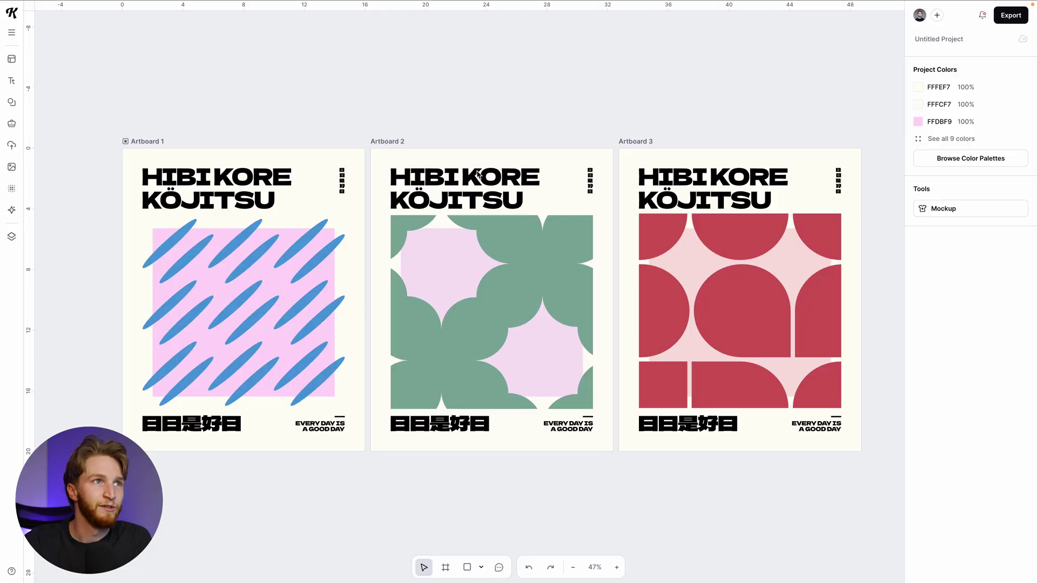
- Try to paste the romanized title over the Japanese text line at the foot of Artboard 2
left_click(477, 174)
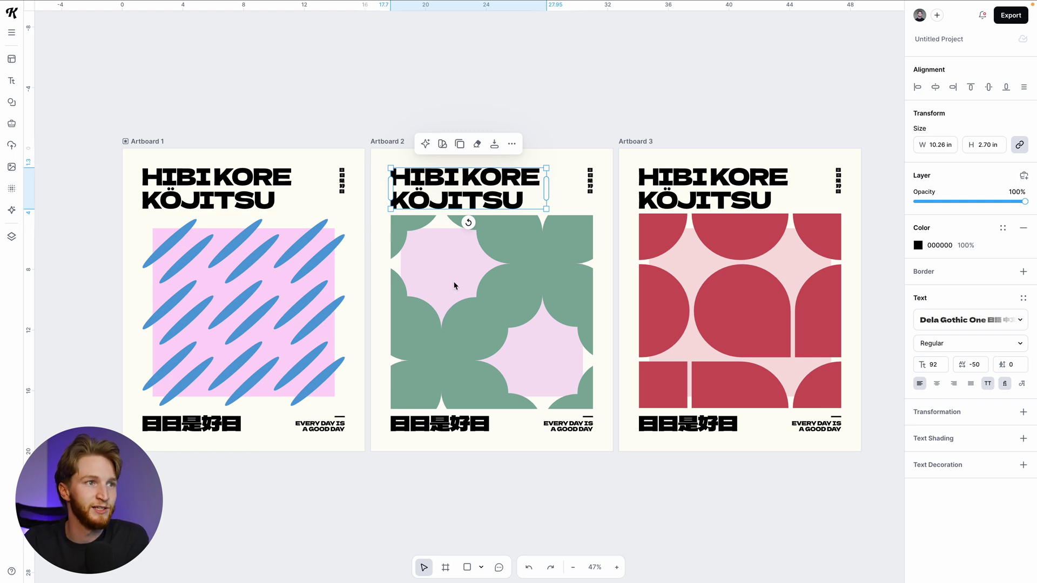
left_click(464, 432)
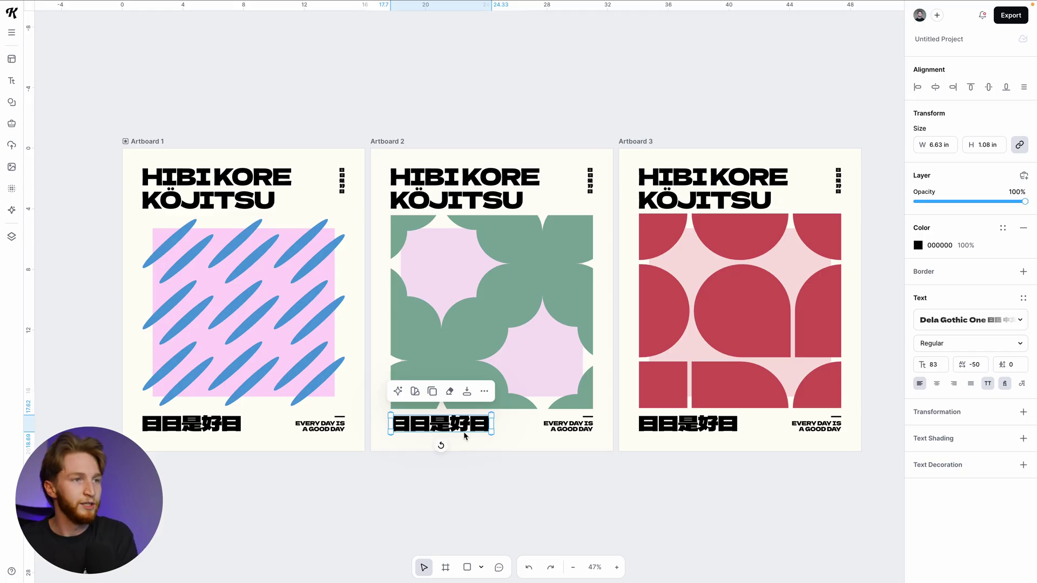
double_click(463, 431)
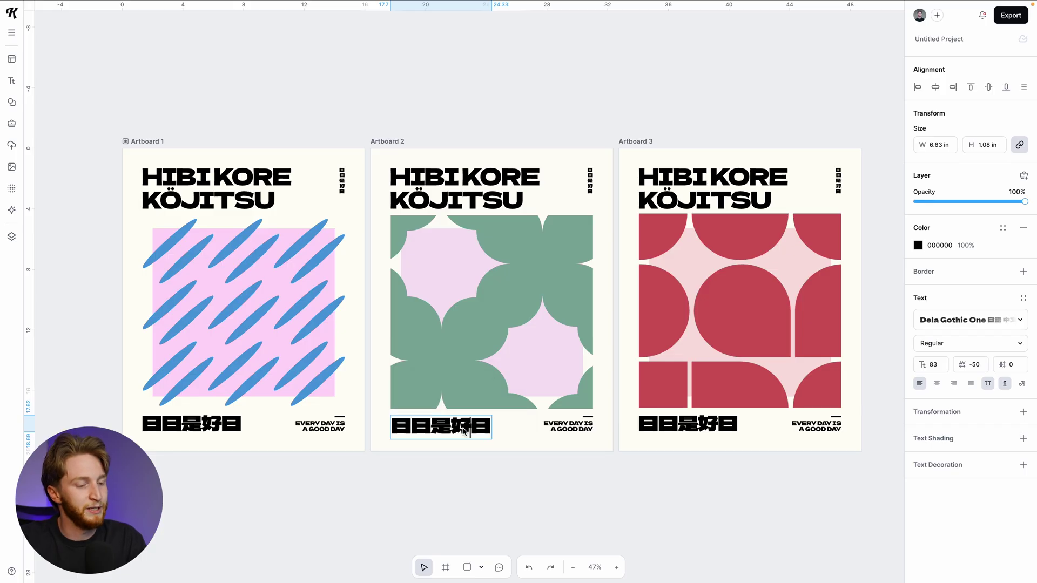
key("ctrl+v")
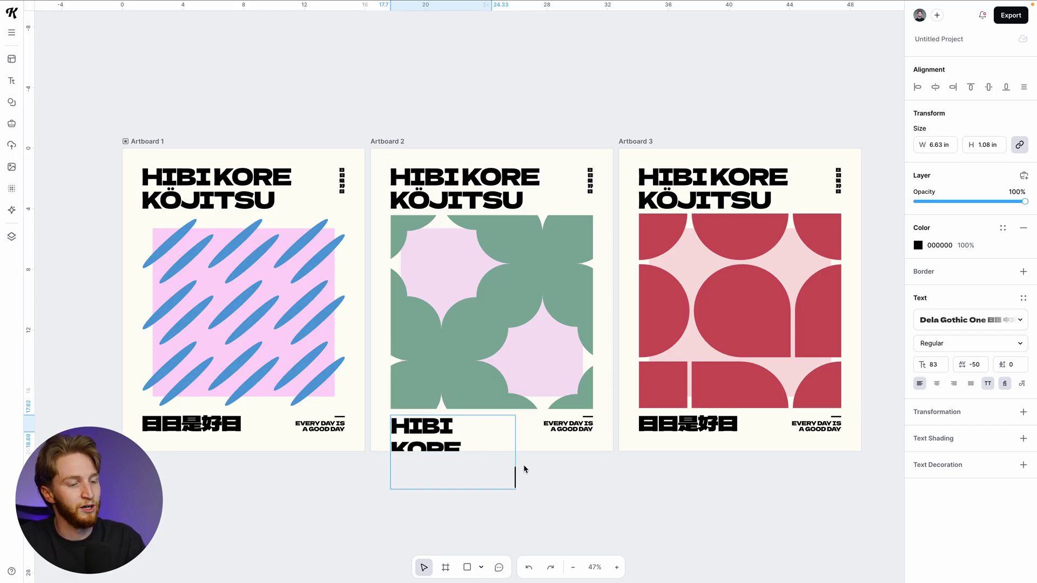
key("Escape")
key("ctrl+z")
- Try to replace Artboard 2's lower Japanese text with the hiragana "ひびこれこうじつ"
double_click(458, 424)
type("ひびこれこうじつ")
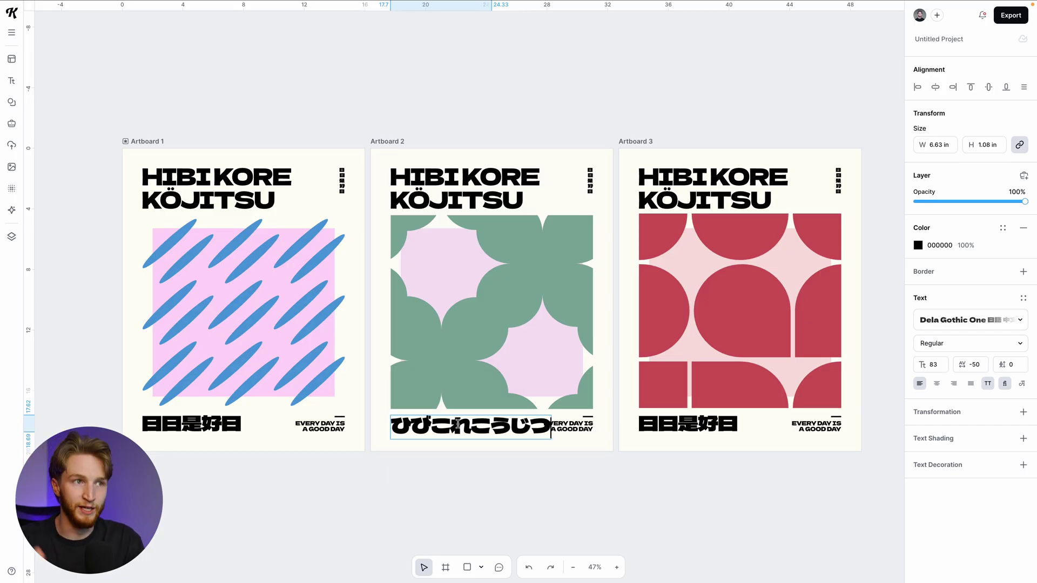
key("Escape")
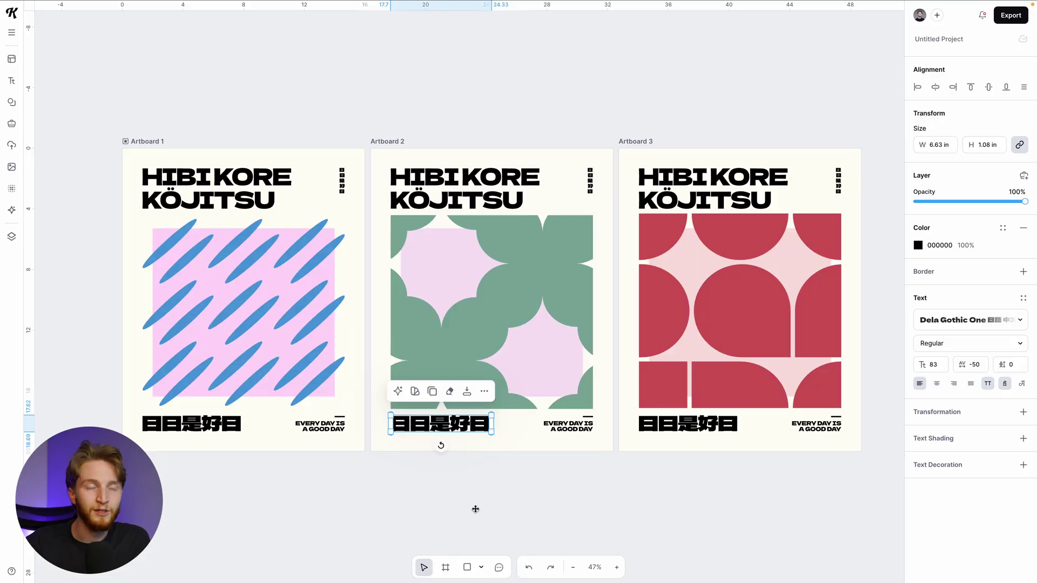
- Search the typefaces for "japan" and look through the fonts available for Artboard 2's Japanese text
scroll(491, 213, "left", 1)
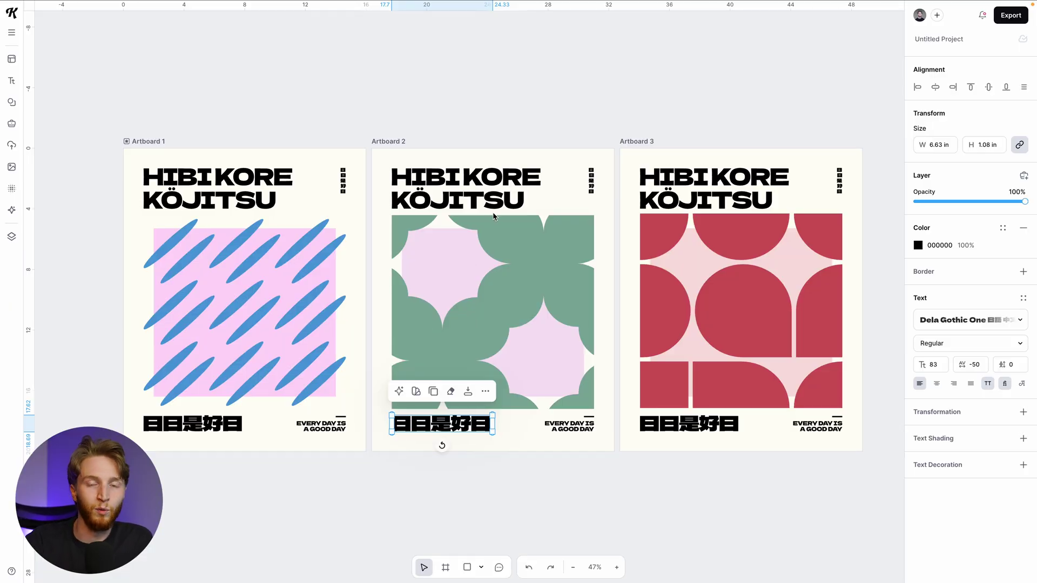
left_click(949, 320)
type("japan")
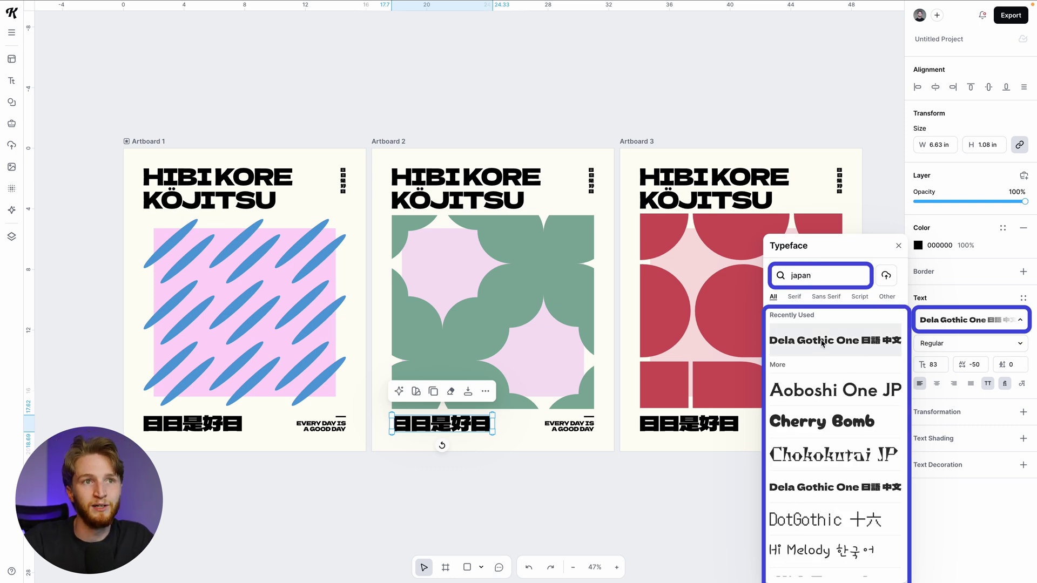
scroll(824, 354, "down", 2)
scroll(824, 353, "down", 6)
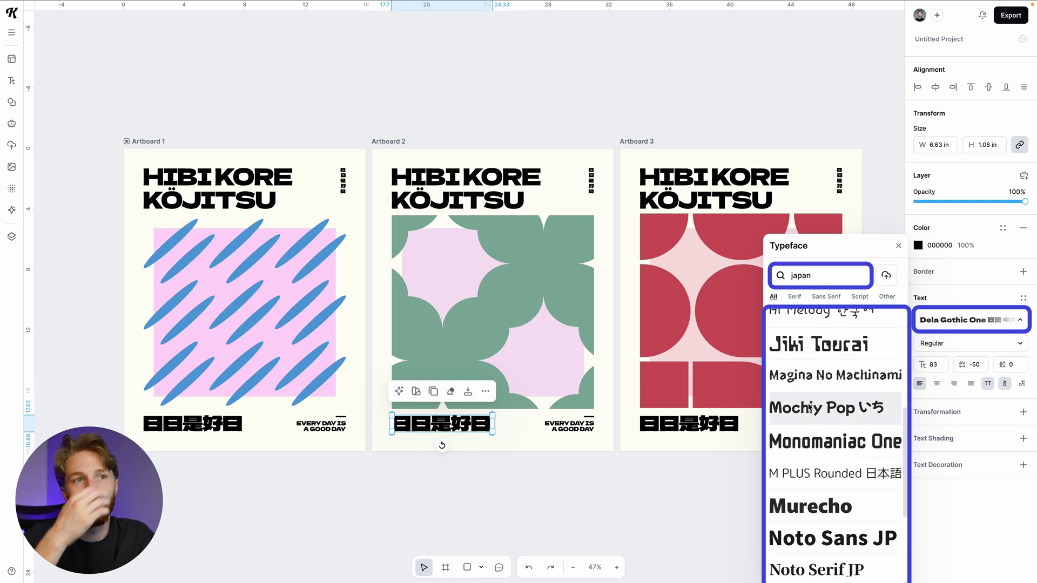
scroll(808, 406, "down", 2)
- Search the typefaces for "chinese" and look over the available fonts
double_click(800, 275)
type("chinese")
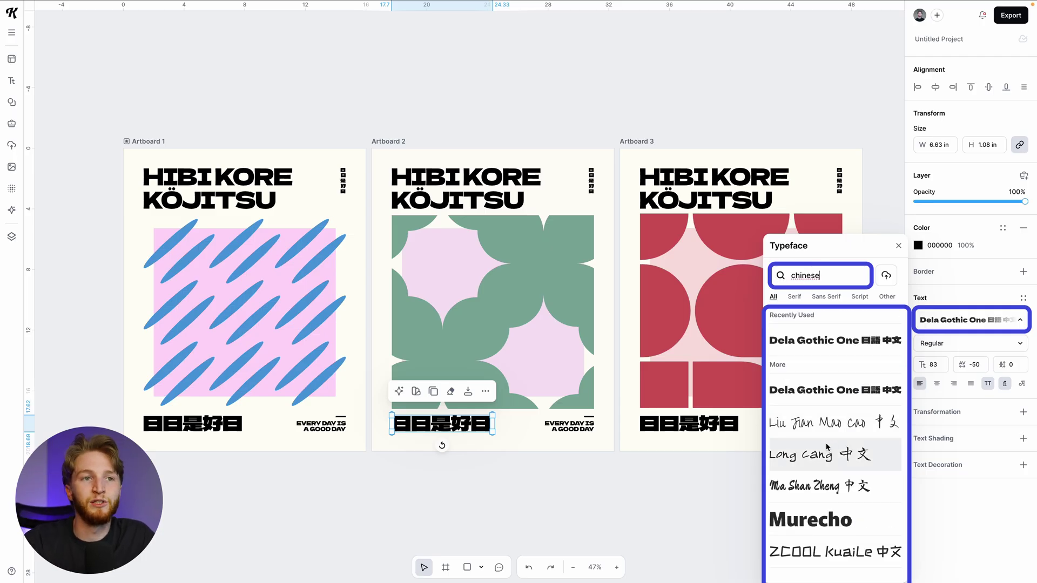
scroll(823, 423, "down", 1)
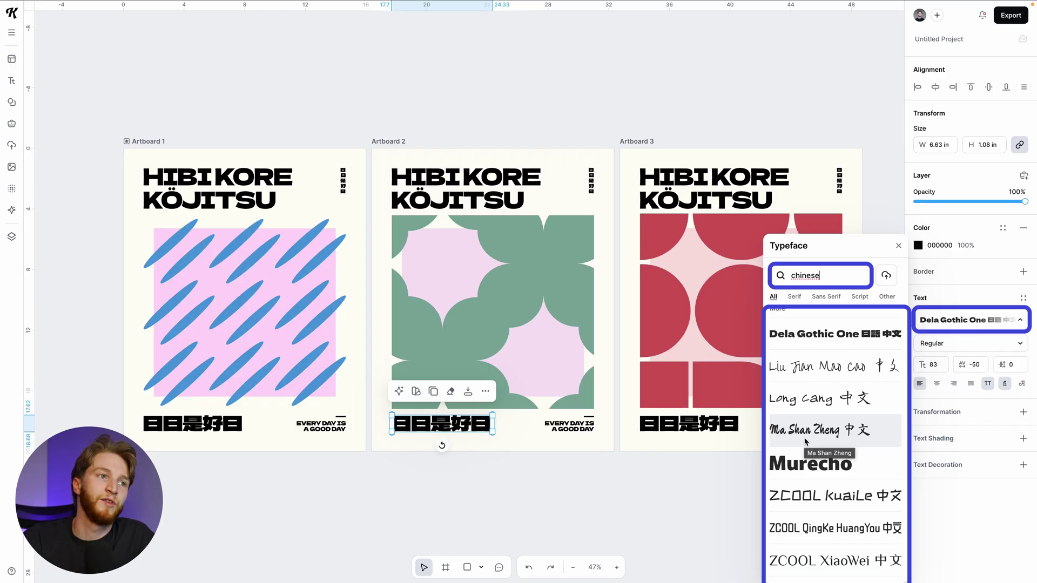
left_click(587, 498)
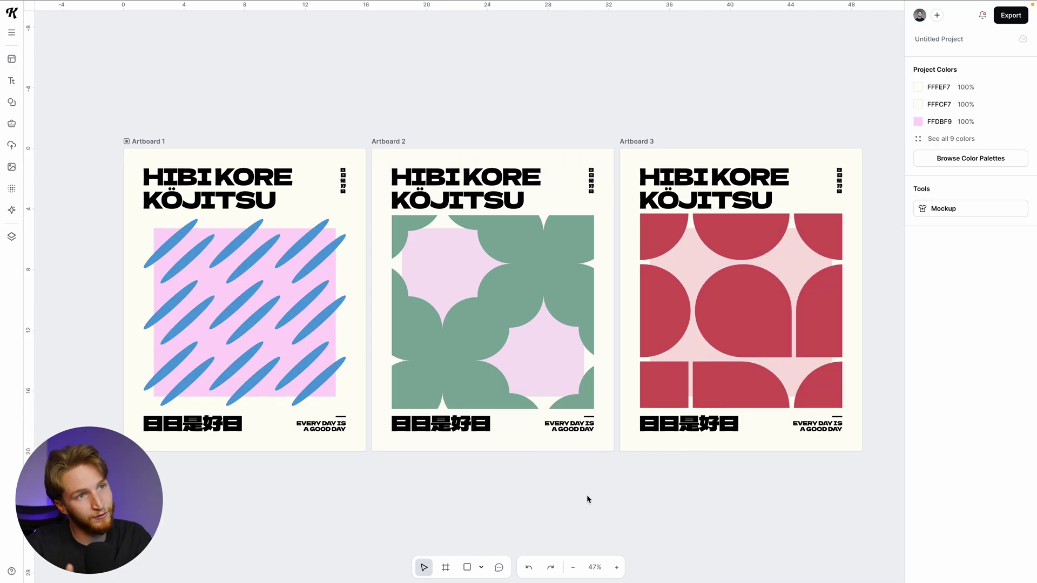
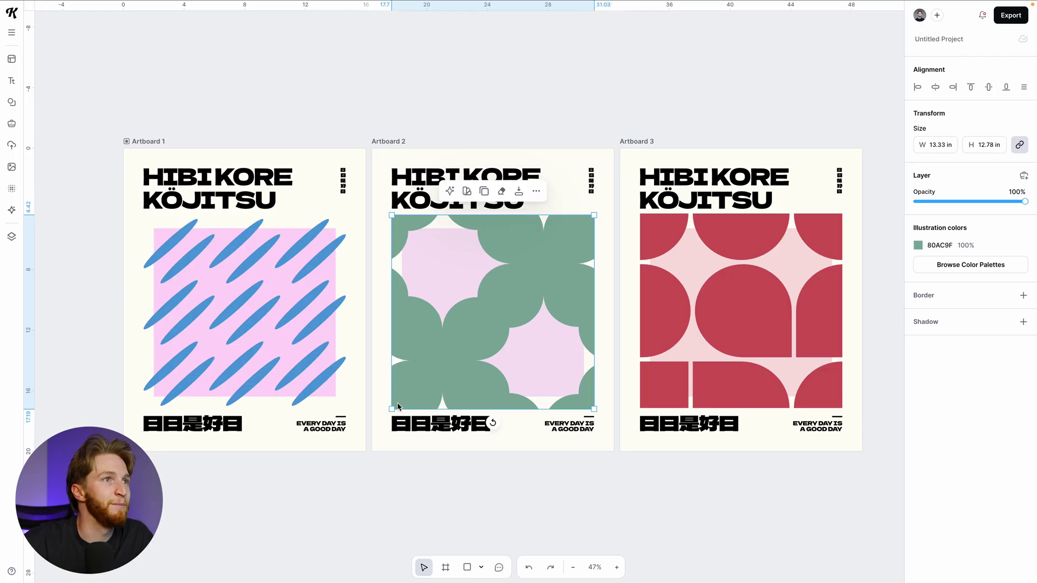
- Try replacing Artboard 2's green pattern with the purple triangle mosaic from the "abstract pattern" elements
left_click(500, 450)
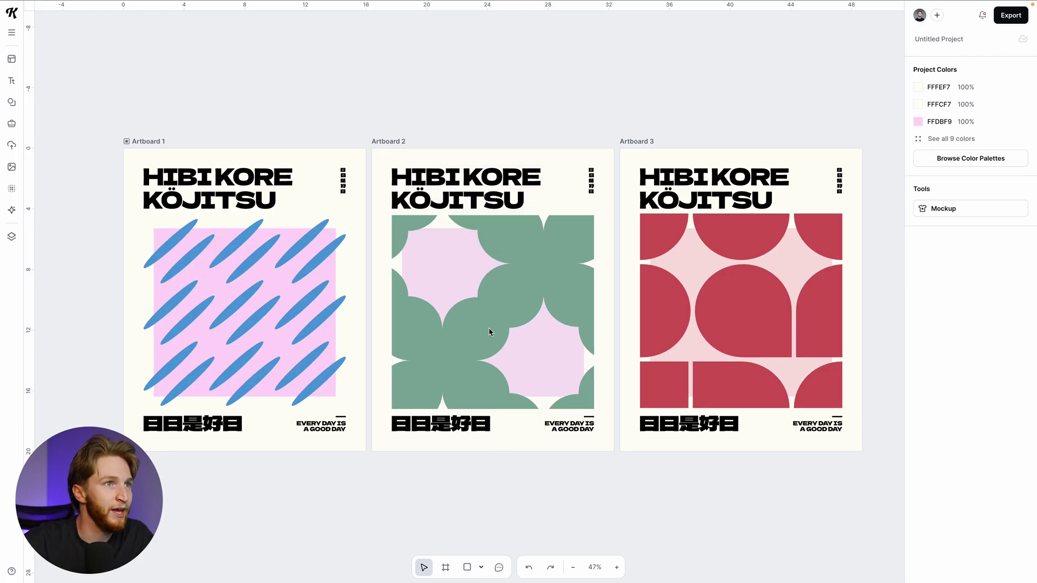
left_click(429, 308)
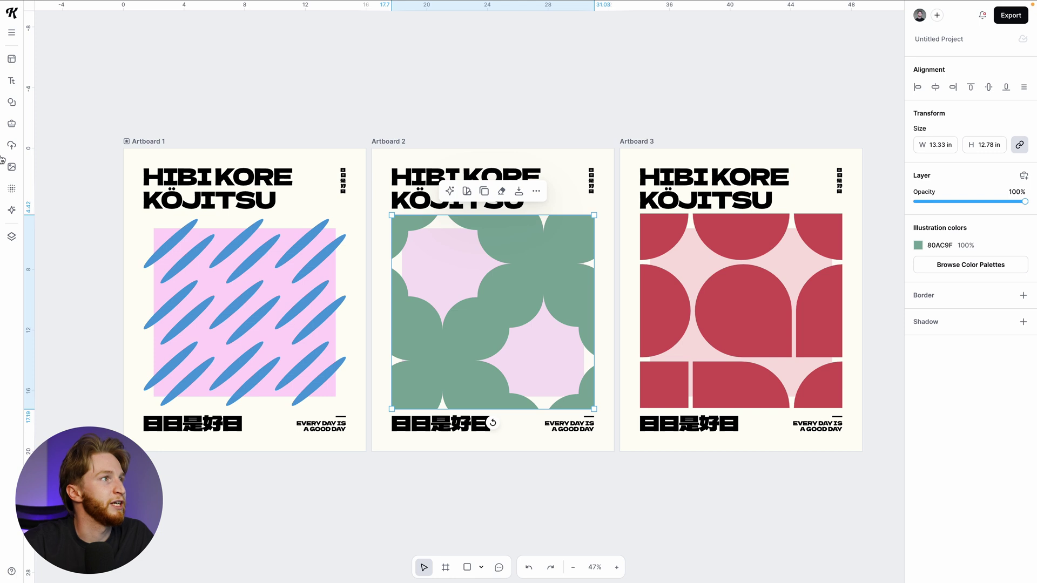
left_click(11, 103)
mouse_move(73, 147)
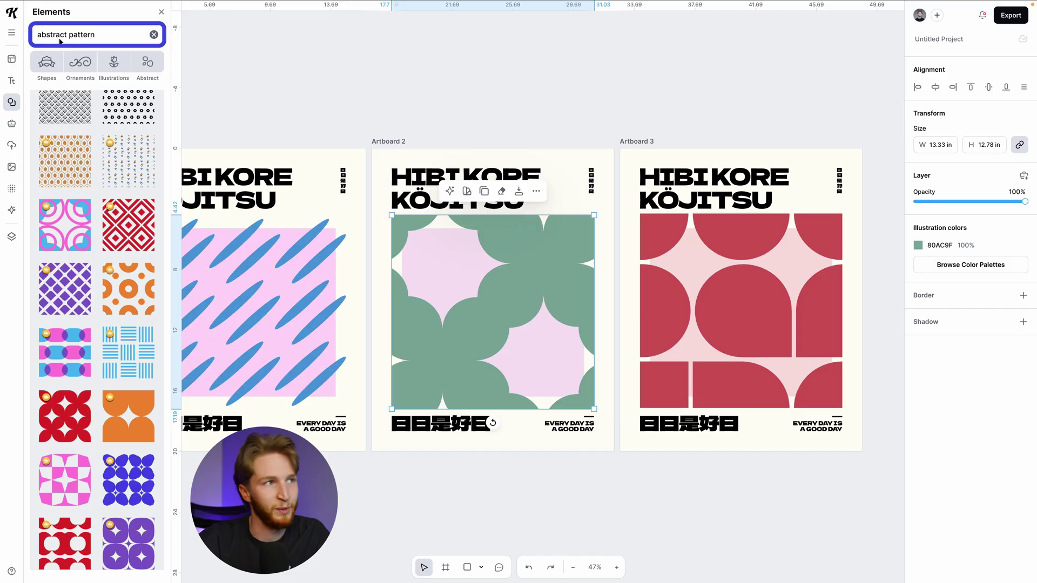
scroll(59, 215, "down", 3)
mouse_move(107, 369)
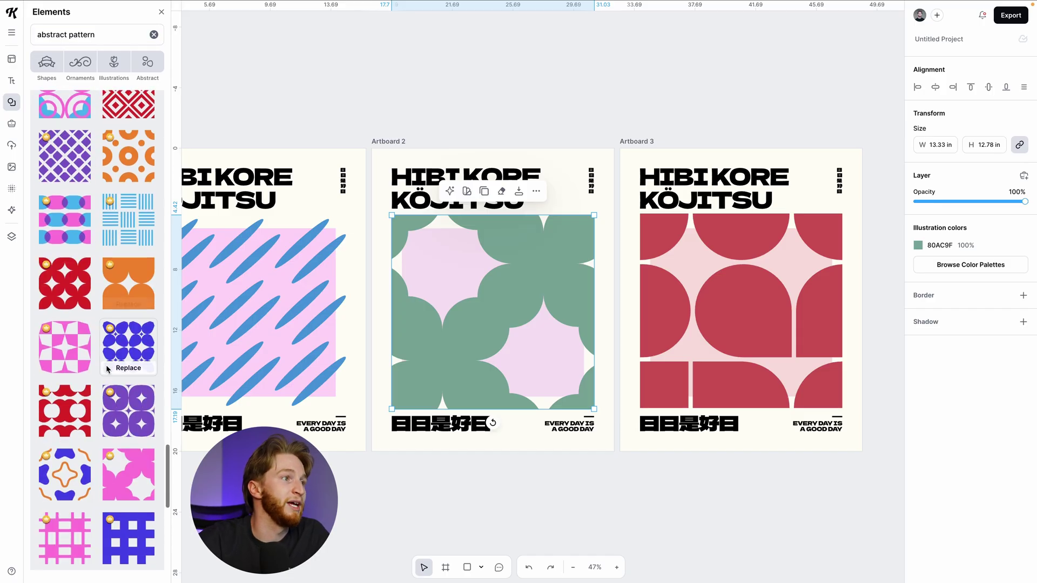
scroll(100, 367, "down", 4)
scroll(93, 366, "down", 1)
scroll(122, 394, "down", 2)
mouse_move(121, 393)
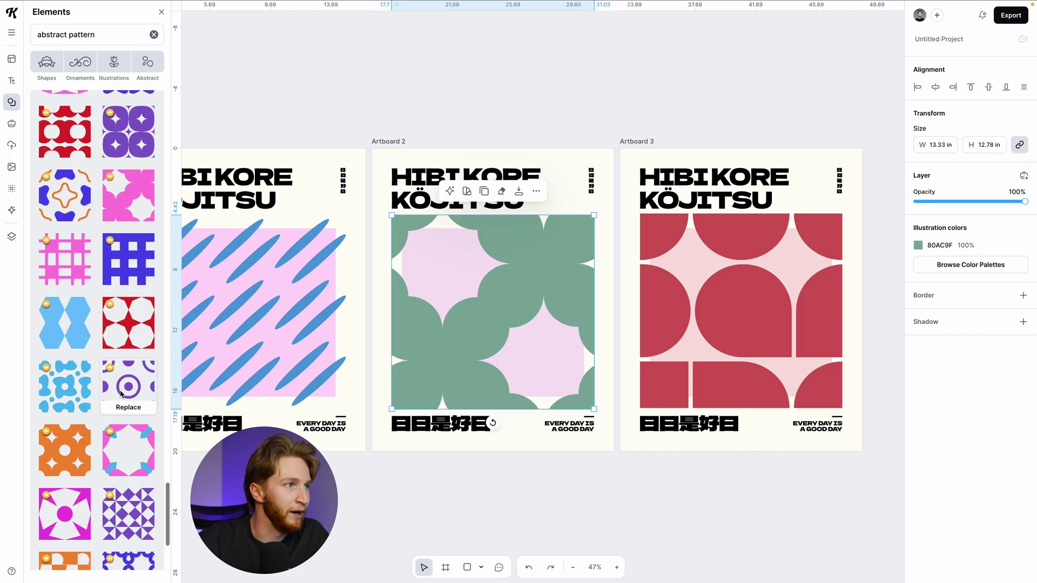
scroll(120, 393, "down", 1)
left_click(125, 472)
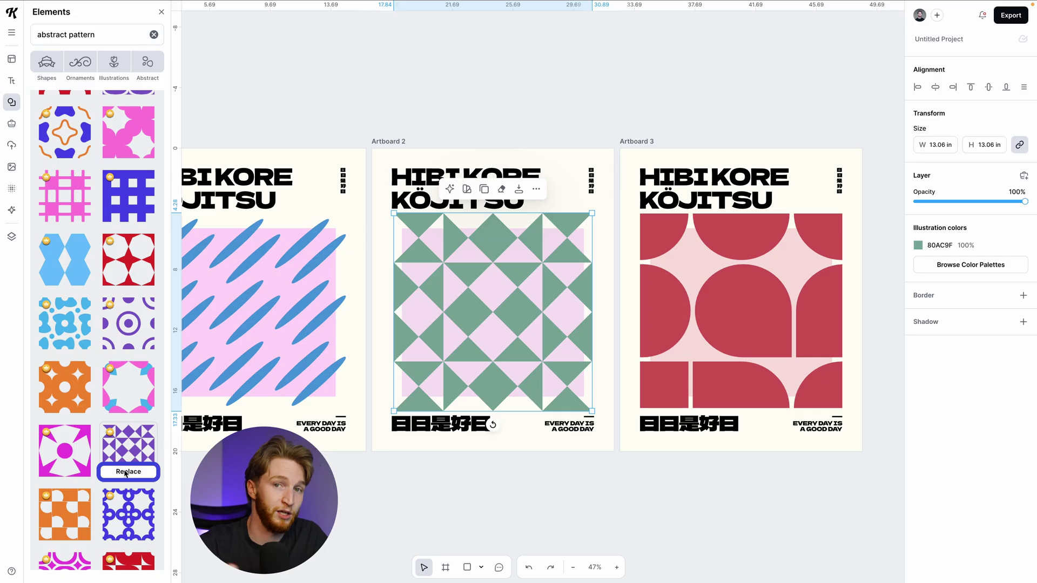
- Try the blue interlocking loop pattern and the red rounded-shape pattern as replacements for Artboard 2's green artwork
scroll(125, 473, "down", 2)
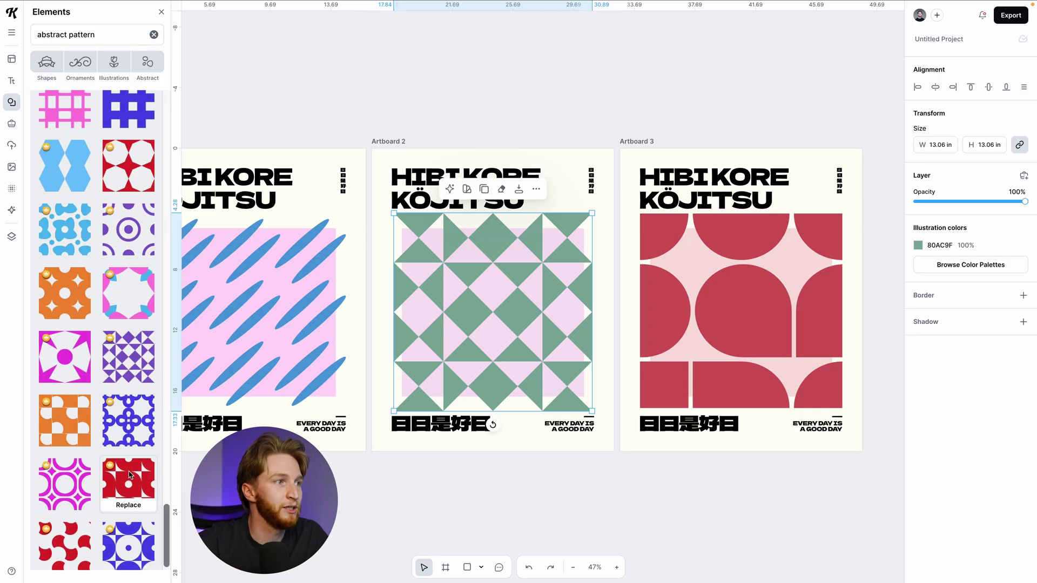
left_click(137, 447)
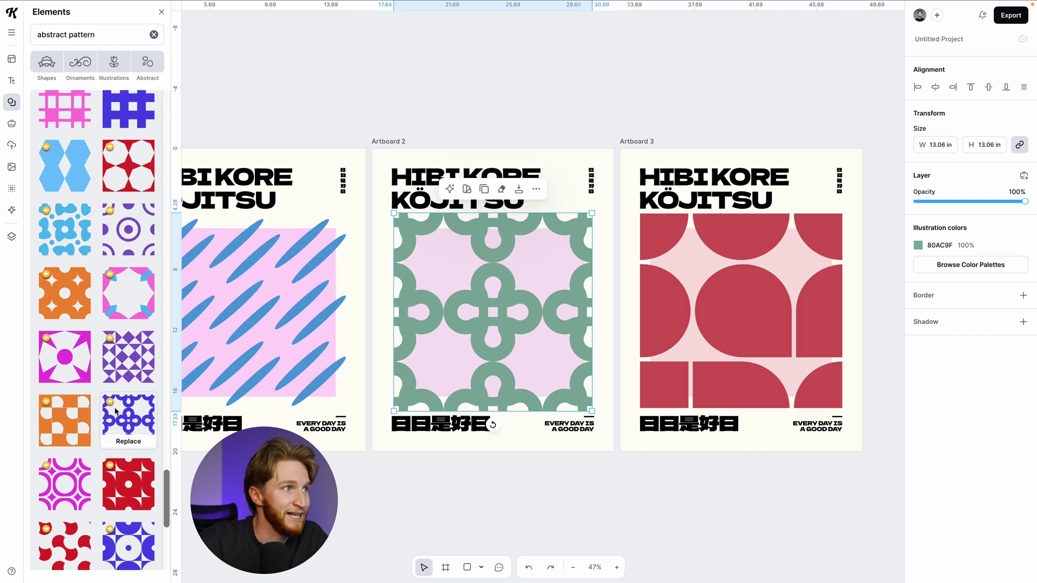
mouse_move(73, 434)
scroll(97, 448, "down", 2)
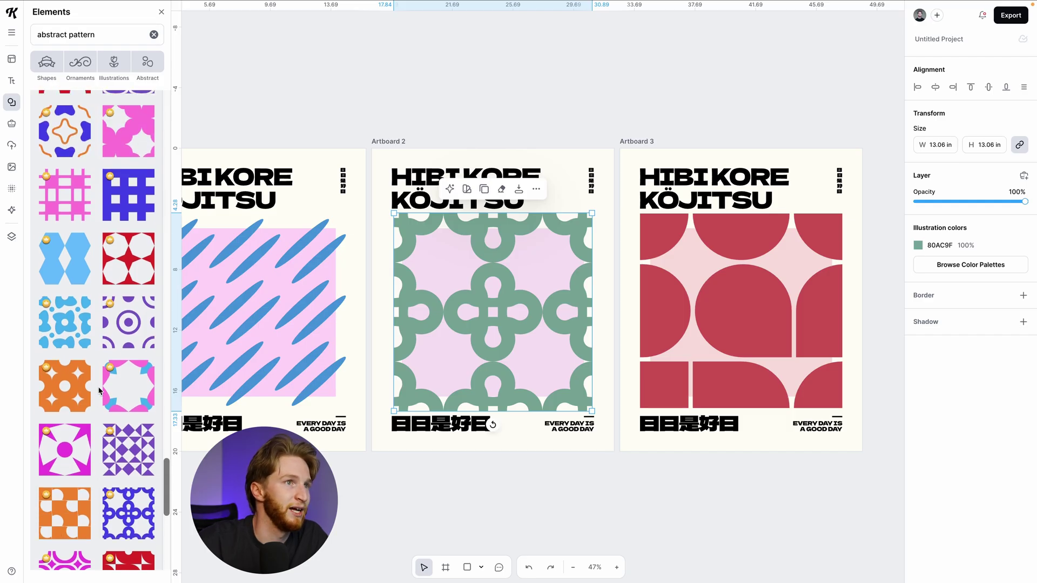
left_click(138, 452)
scroll(108, 369, "up", 3)
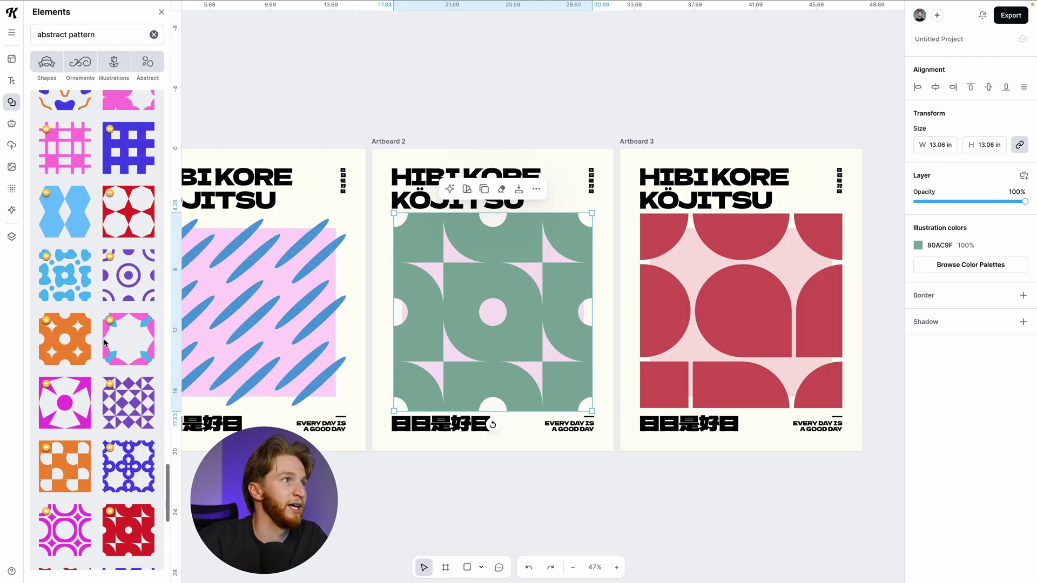
left_click(420, 513)
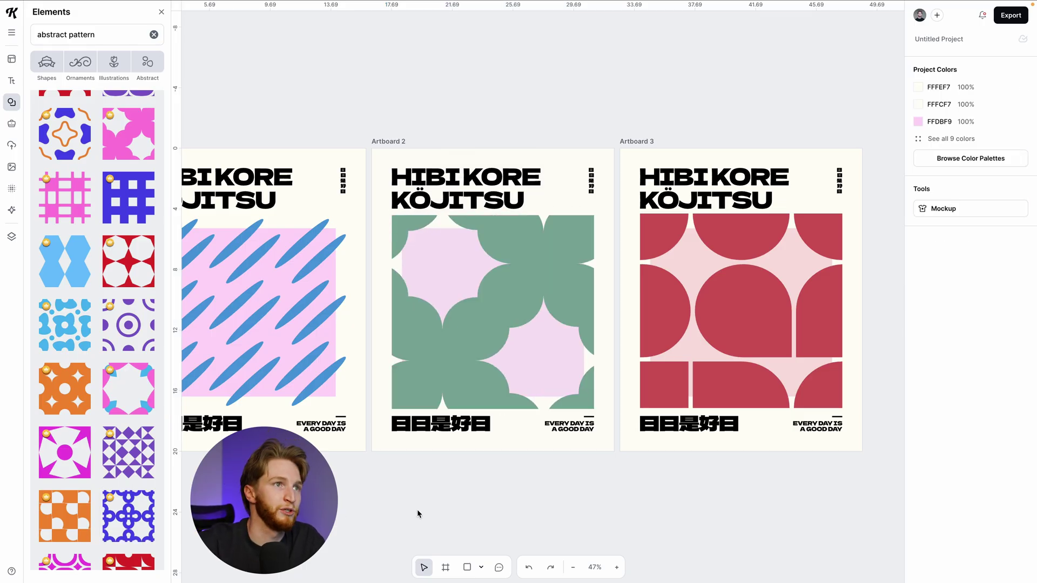
- Duplicate Artboard 2 and place the copy beside Artboard 3, aligned with the other posters' top edges
left_click(389, 142)
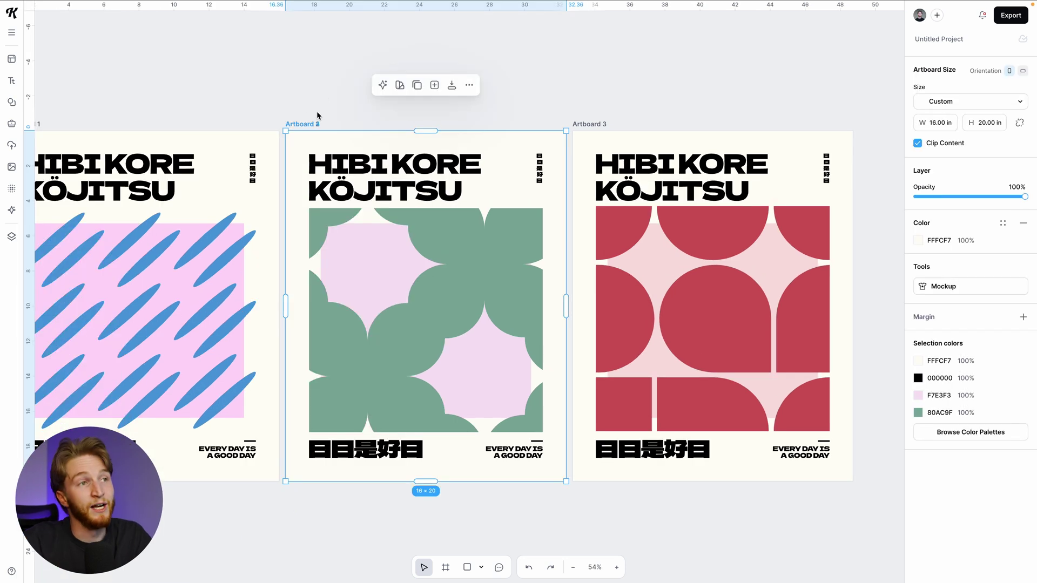
left_click(325, 89)
left_click(313, 124)
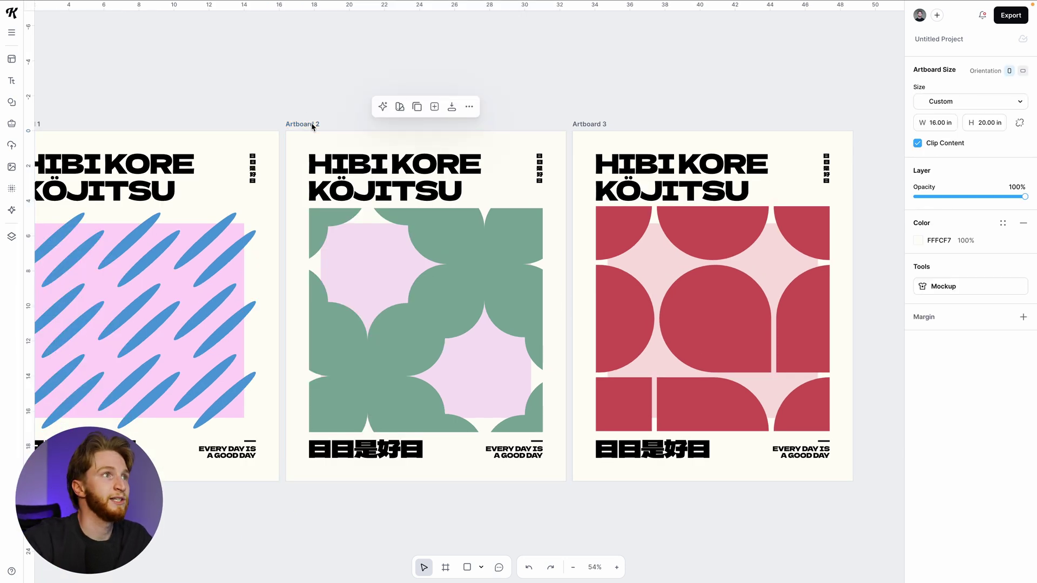
key("Escape")
scroll(344, 159, "down", 2)
scroll(269, 132, "right", 3)
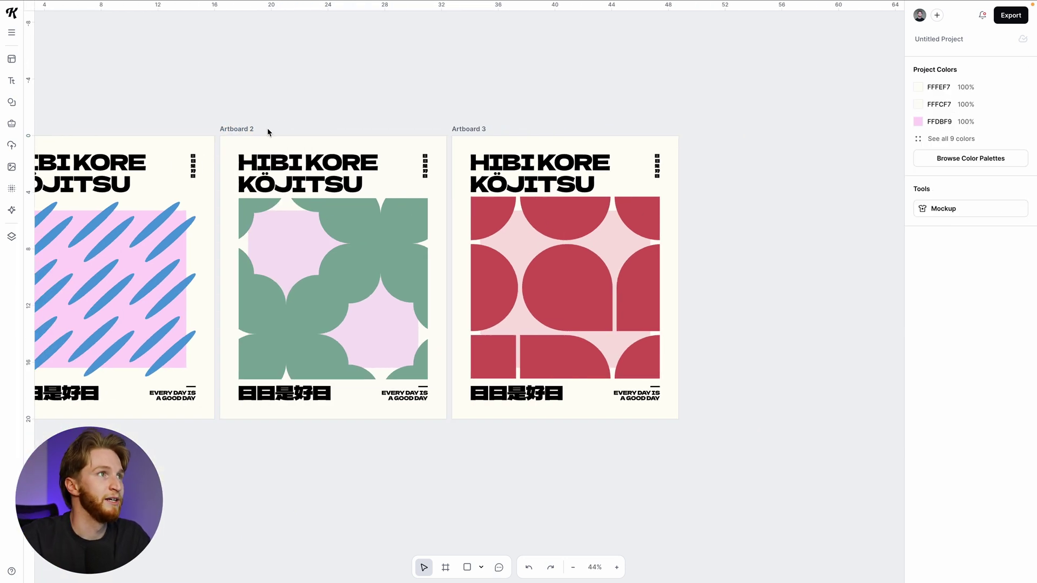
left_click_drag(234, 127, 731, 133)
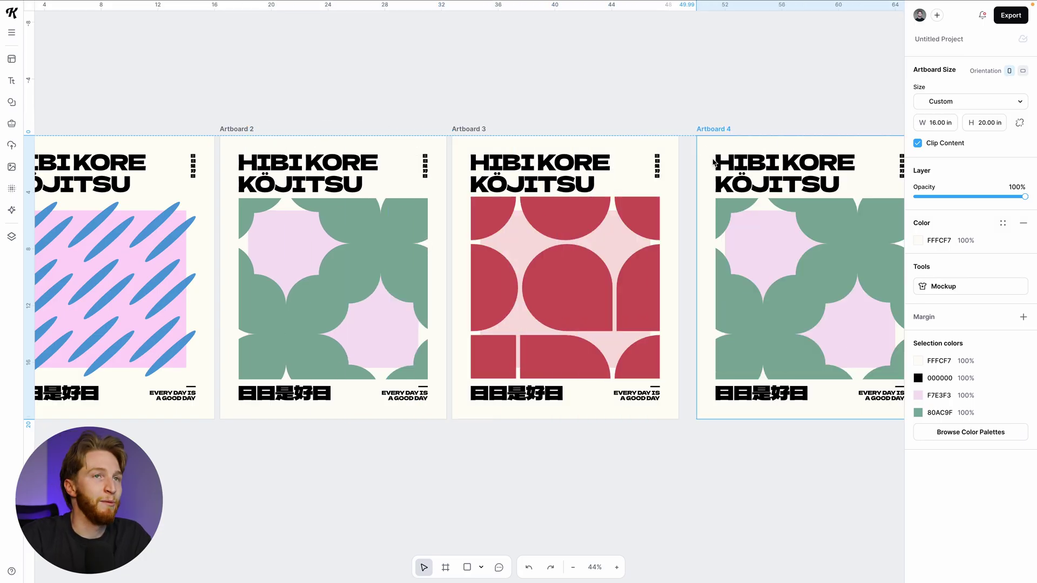
scroll(556, 270, "right", 5)
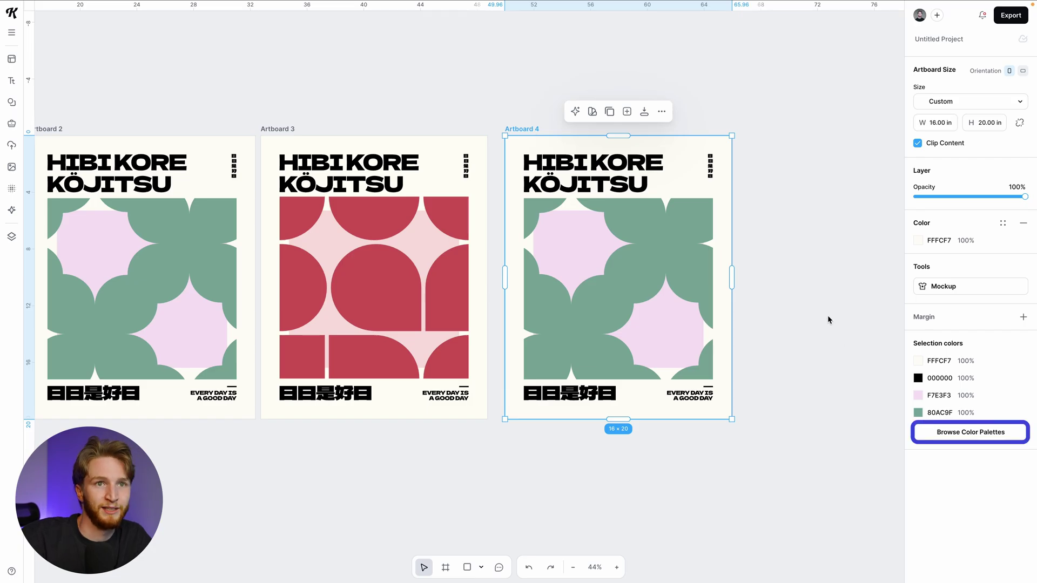
- Browse the ready-made color palettes for Artboard 4 and try the Red Plastic palette on it
left_click(988, 433)
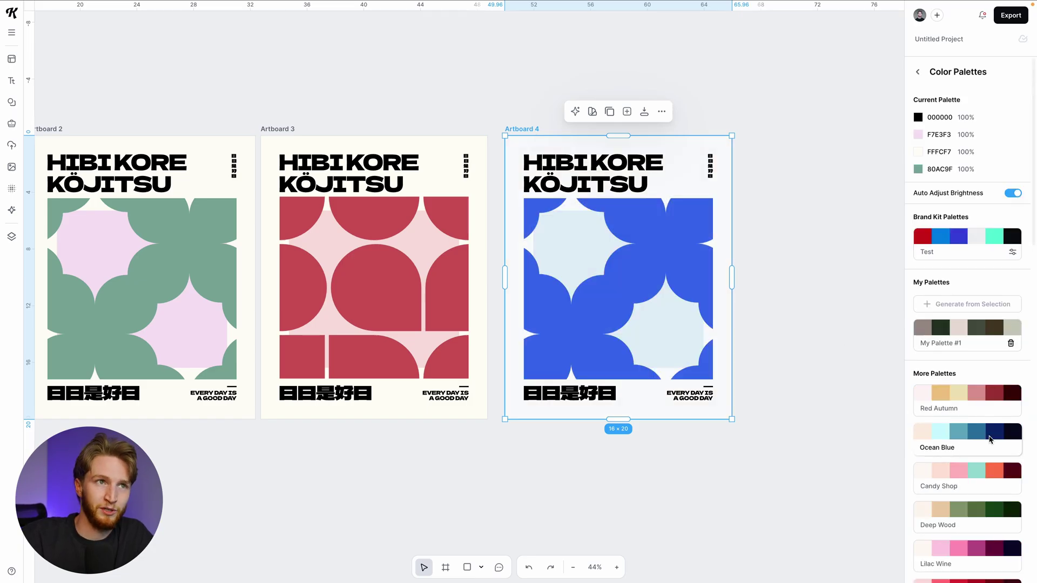
left_click(970, 349)
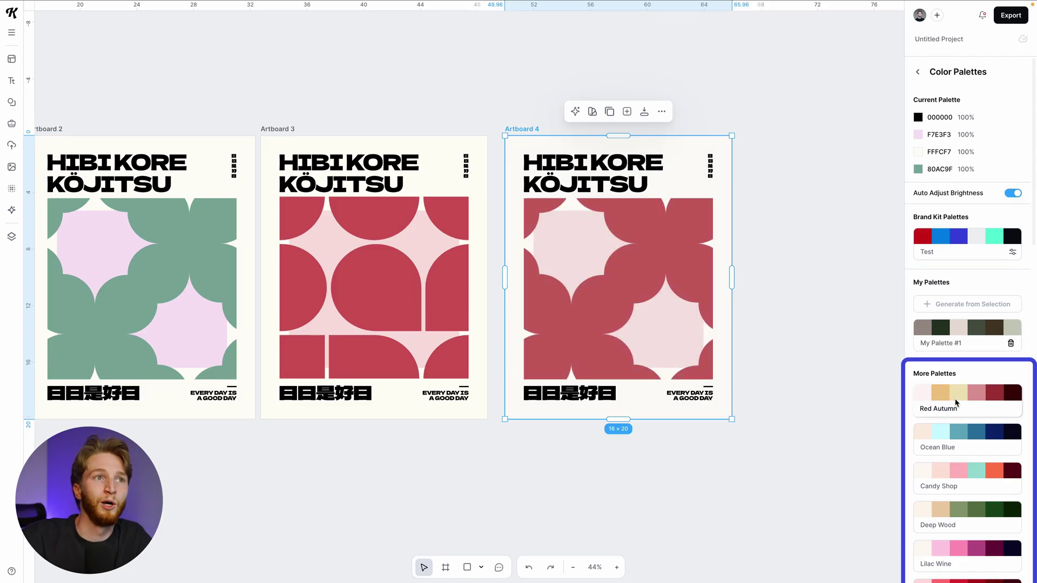
scroll(958, 429, "down", 4)
scroll(966, 351, "down", 2)
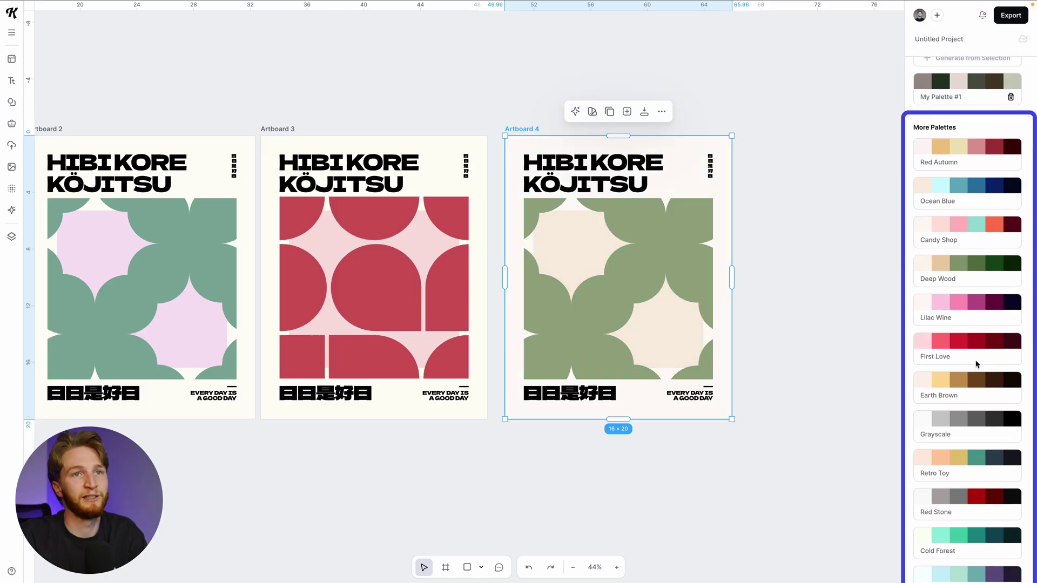
scroll(971, 358, "down", 10)
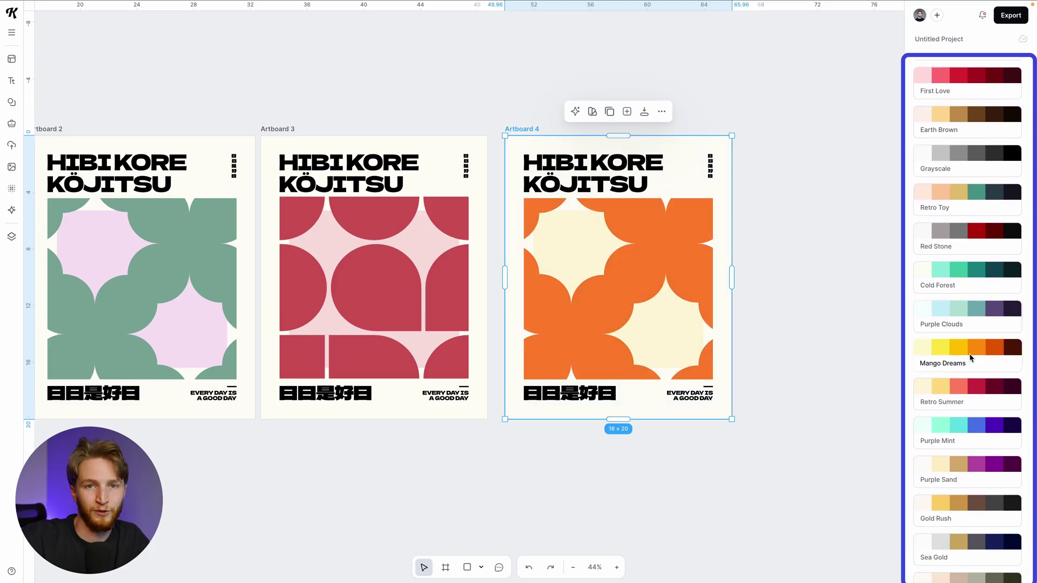
scroll(977, 351, "down", 7)
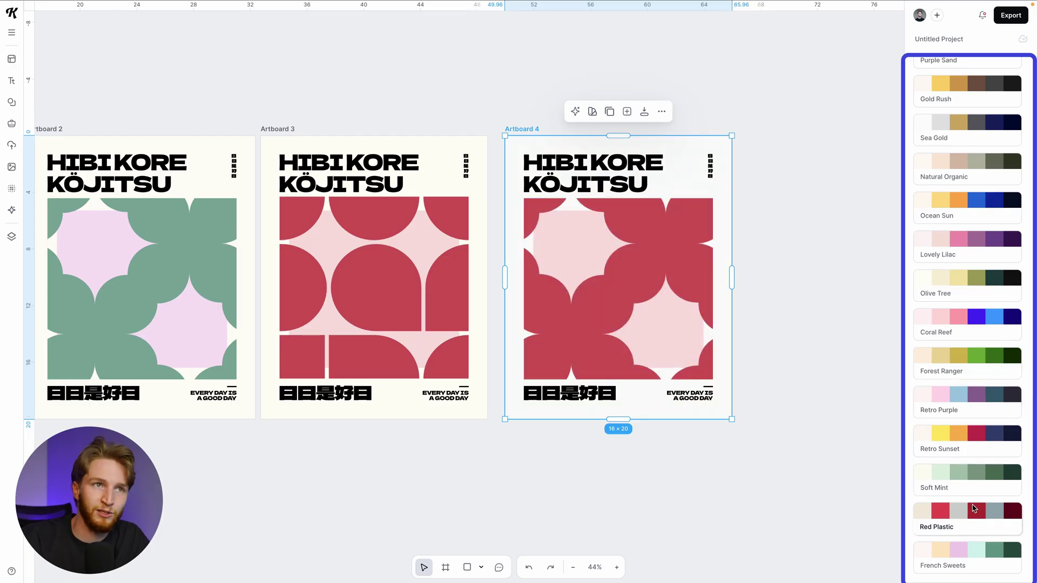
left_click(972, 524)
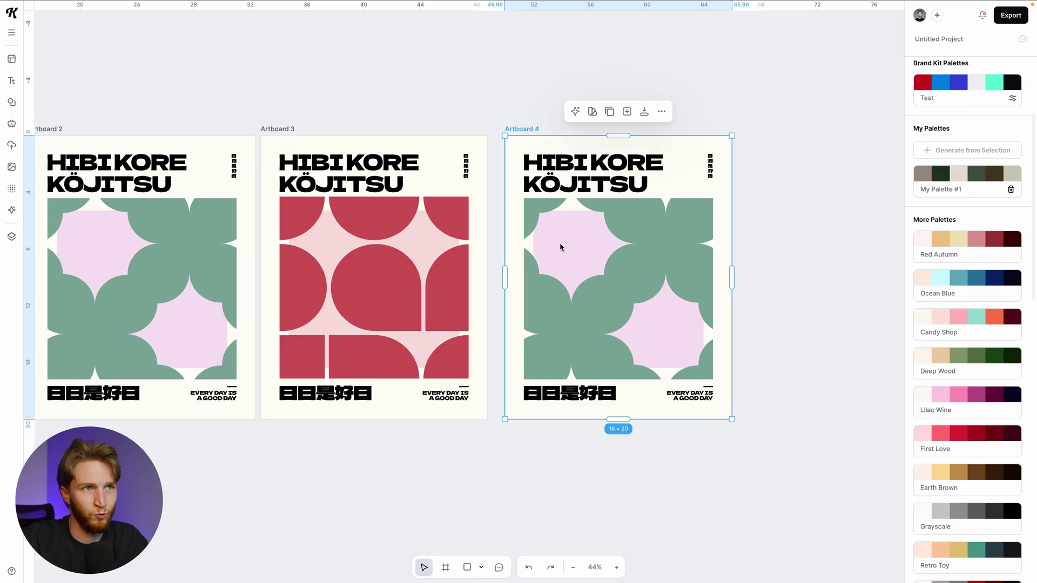
- Preview more of the ready-made color palettes on Artboard 4, going through the list down to French Sweets
scroll(967, 243, "down", 5)
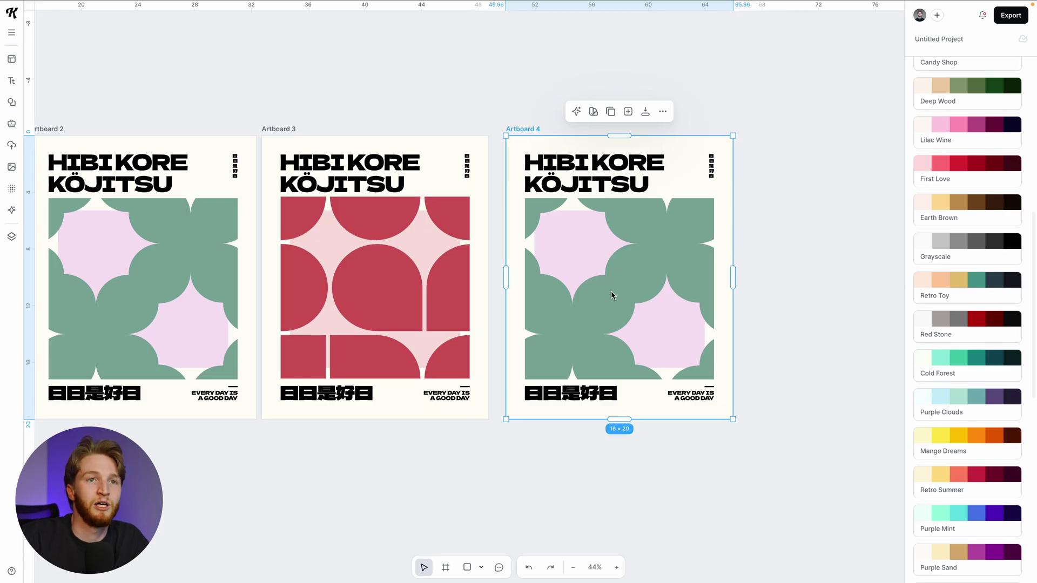
scroll(961, 162, "down", 5)
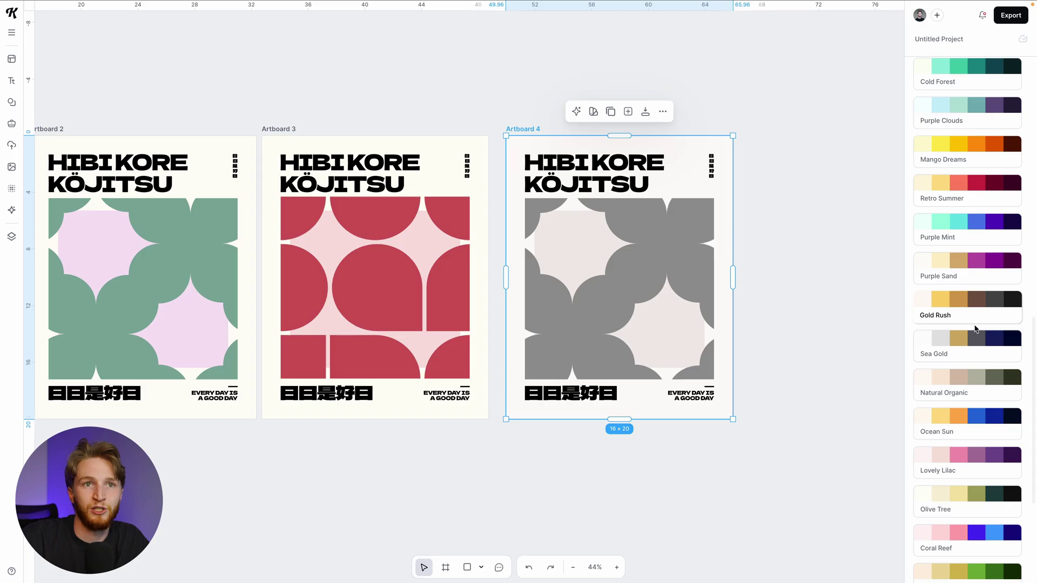
scroll(972, 410, "down", 4)
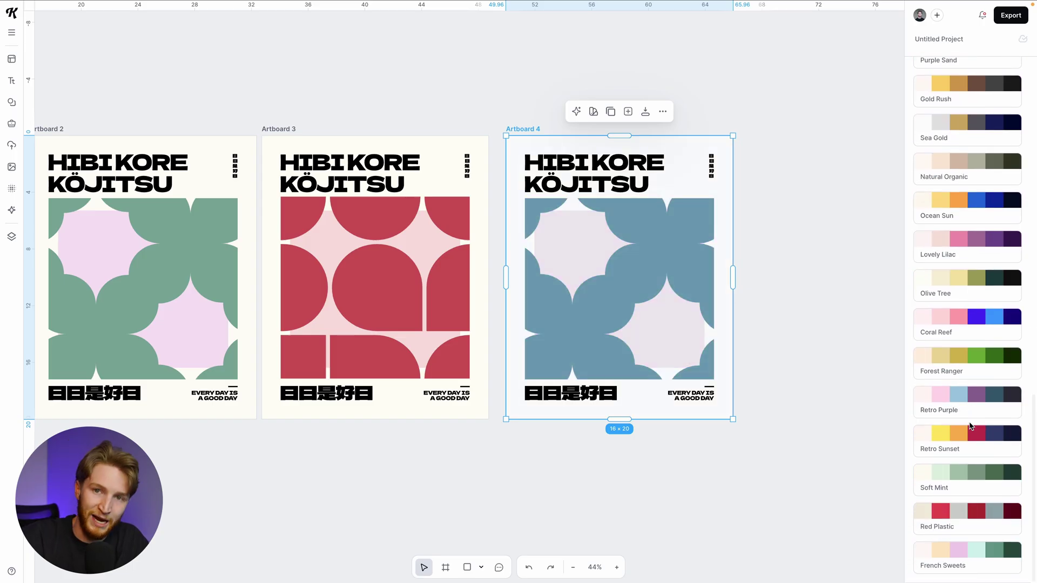
- Place two horizontal and two vertical ruler guides along the outer edges of Artboard 4's text and pattern to mark its margins
scroll(714, 347, "right", 2)
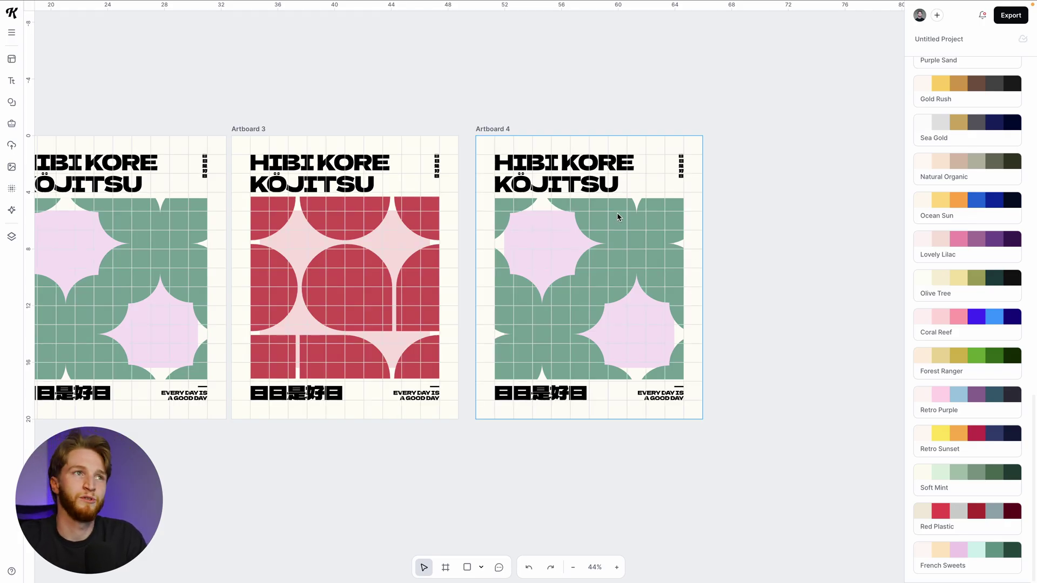
scroll(619, 217, "up", 5)
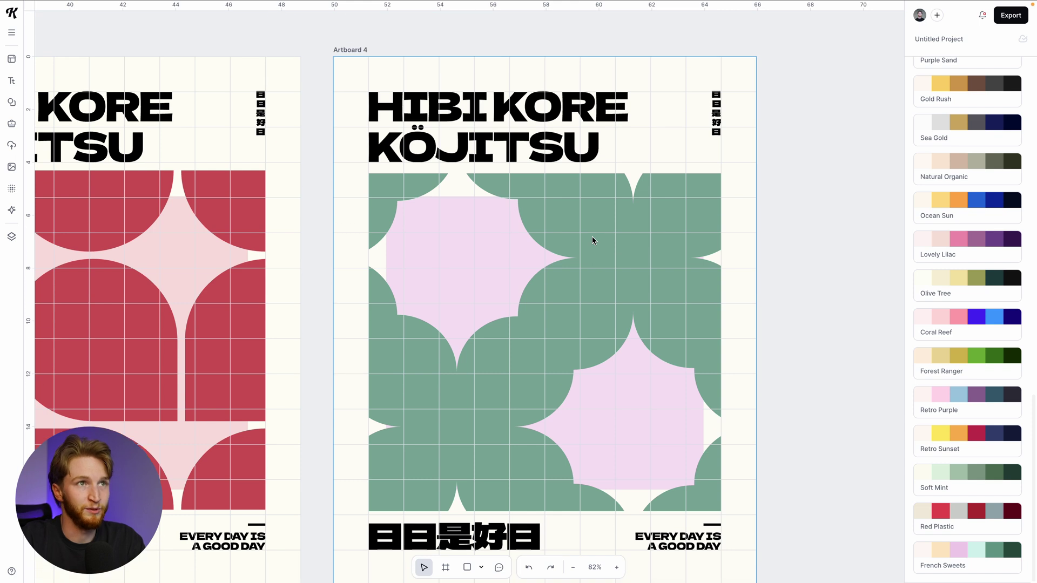
scroll(592, 240, "down", 1)
scroll(574, 233, "down", 1)
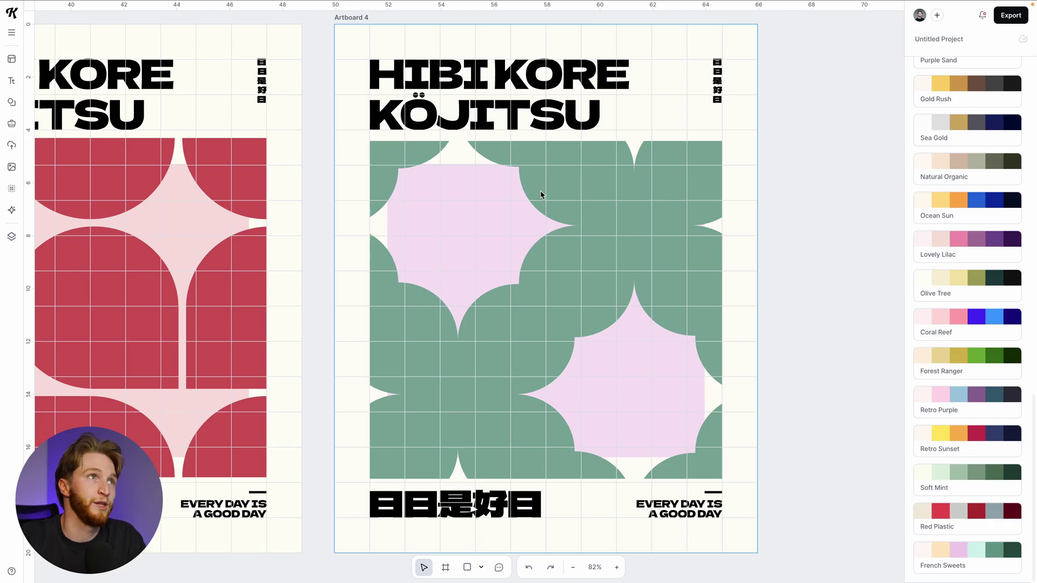
left_click_drag(375, 6, 355, 63)
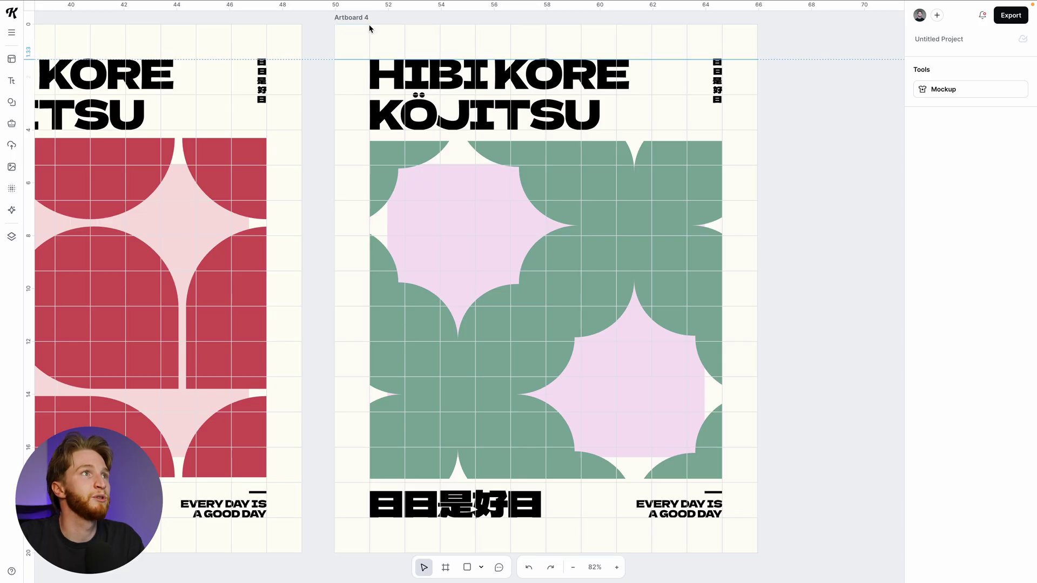
left_click_drag(364, 10, 358, 521)
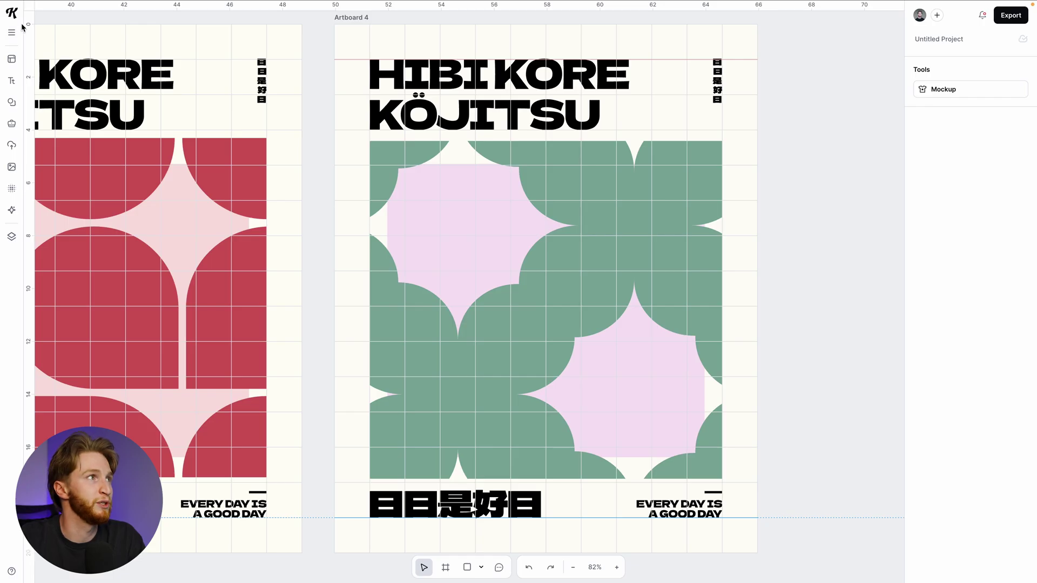
left_click_drag(30, 36, 371, 73)
left_click_drag(34, 42, 723, 67)
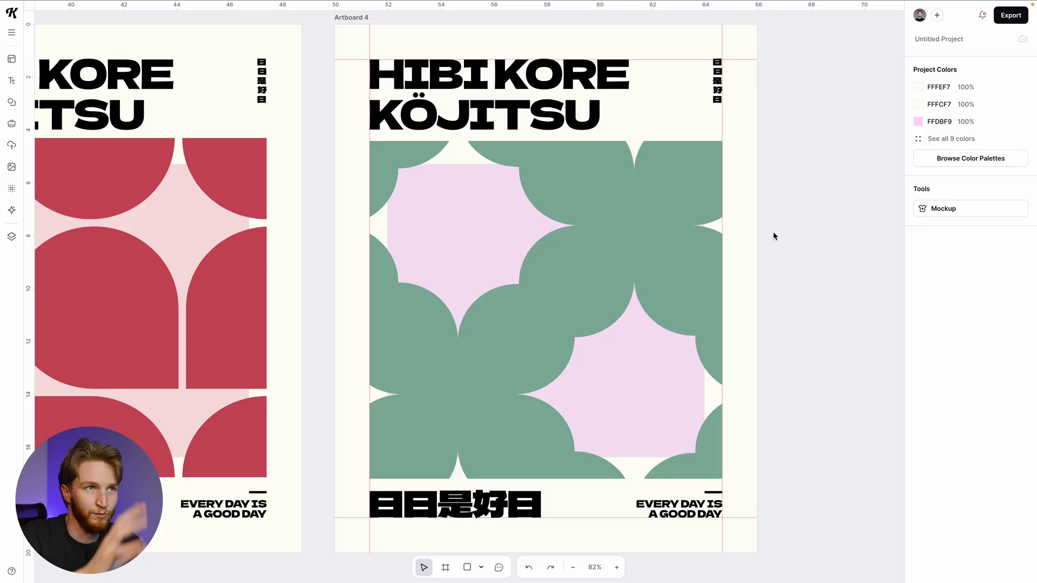
- Show the grid over the artboards and set its size to 40
key("ctrl+apostrophe")
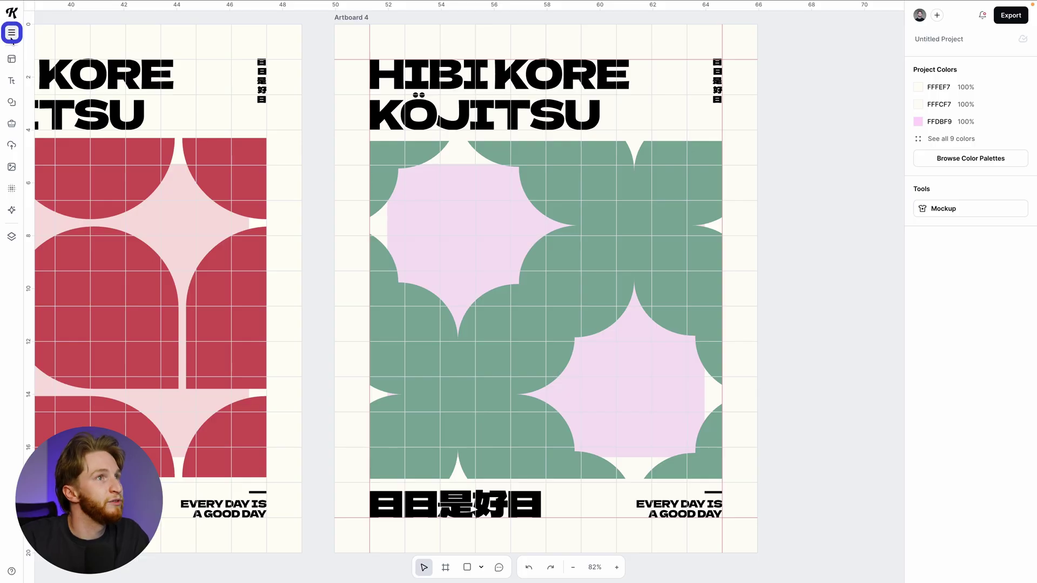
left_click(12, 37)
mouse_move(108, 99)
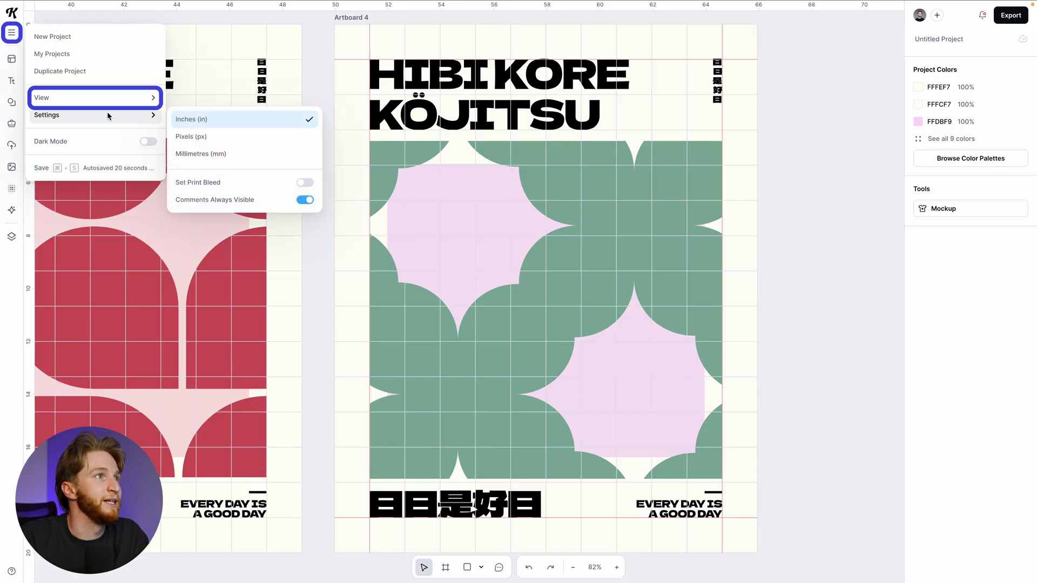
left_click_drag(313, 131, 244, 129)
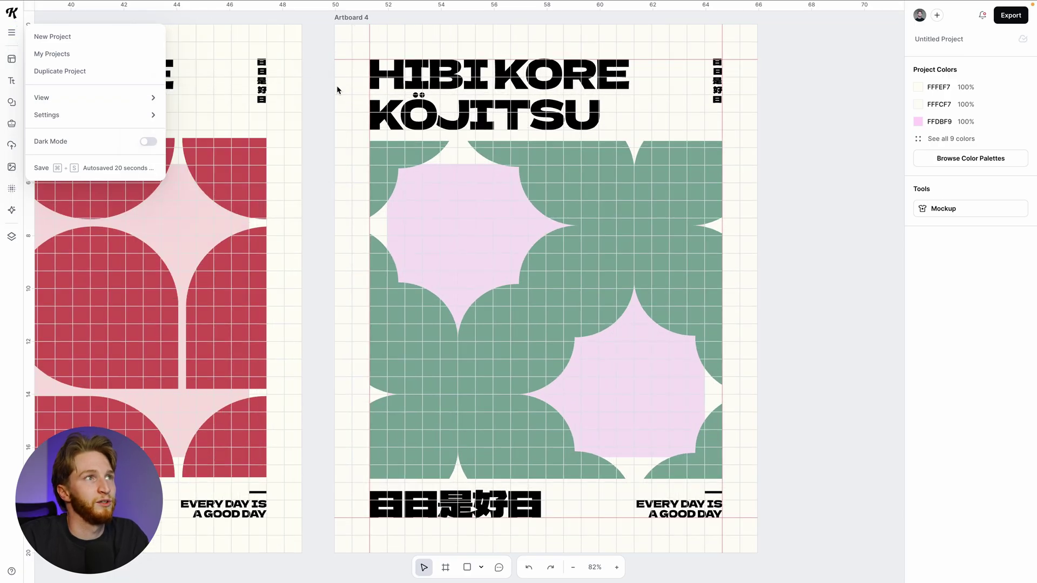
mouse_move(151, 115)
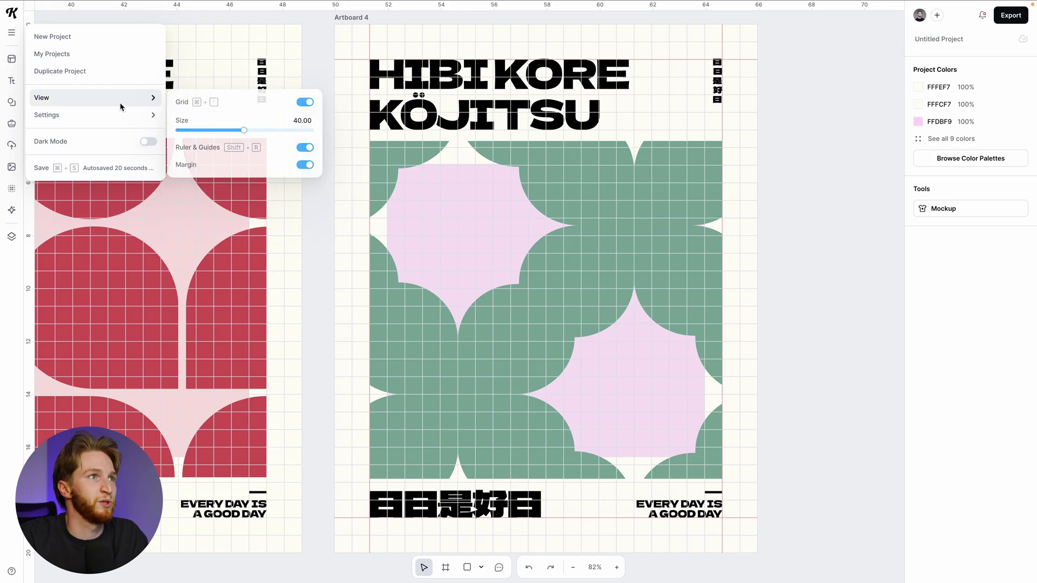
- Move Artboard 4's margin guides outward toward the artboard's edges to narrow the margins
left_click_drag(370, 43, 352, 43)
mouse_move(722, 51)
left_mouse_down()
mouse_move(740, 47)
mouse_move(733, 42)
left_mouse_up()
left_click_drag(648, 517, 633, 535)
- Try moving the "EVERY DAY IS A GOOD DAY" text into the lower-right corner of the guides, and undo the last changes
left_click_drag(701, 516, 719, 535)
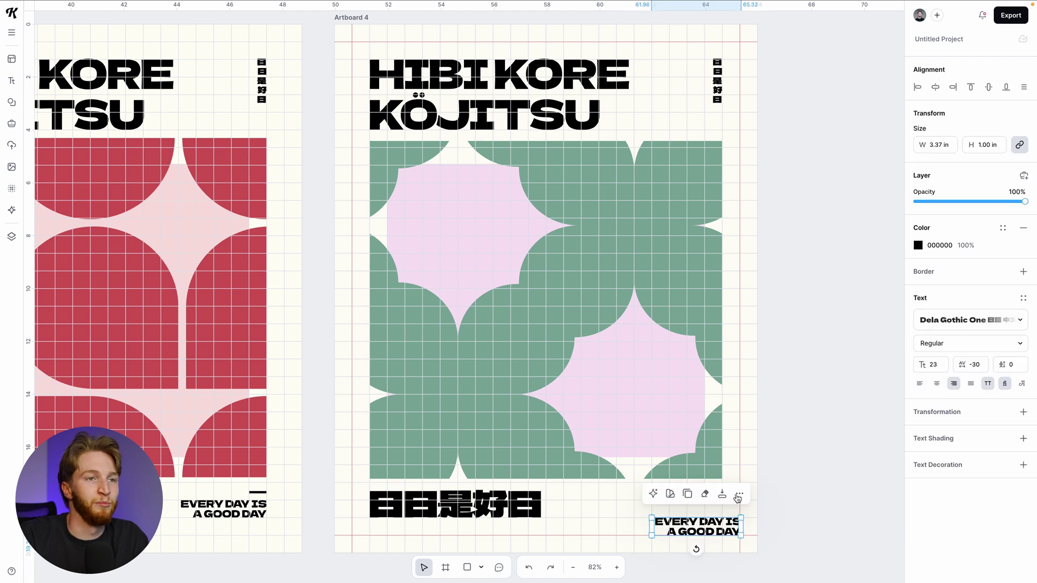
key("ctrl+z")
key("ctrl+z")
key("ctrl+z")
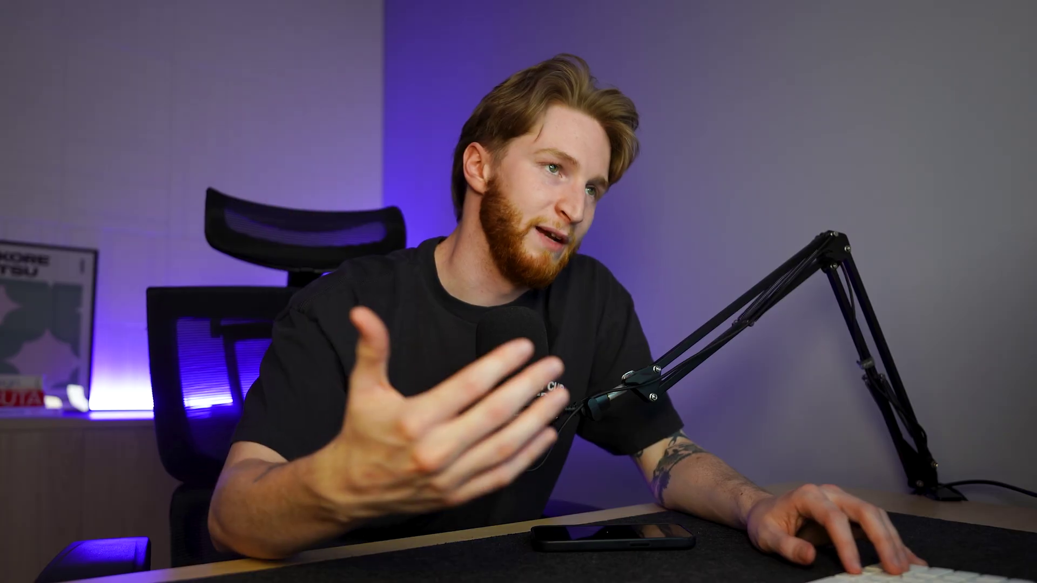